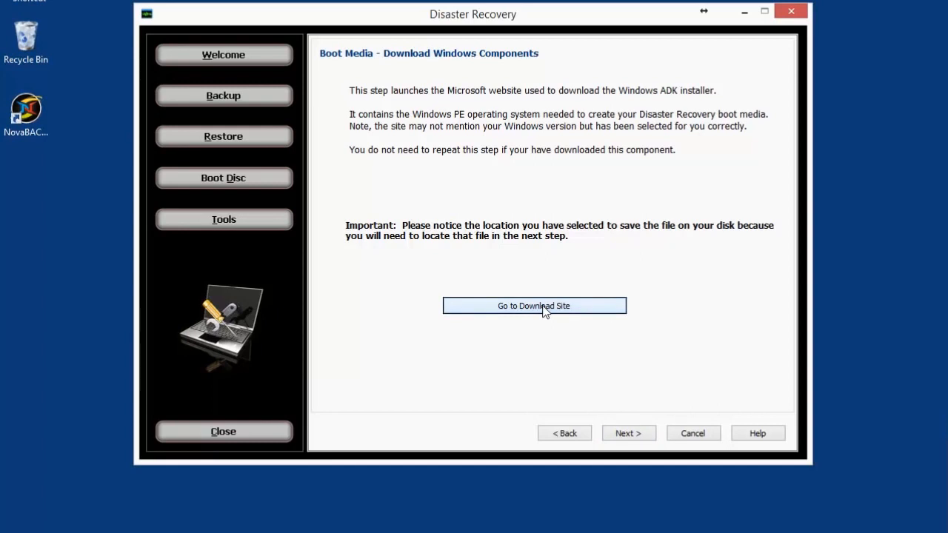
- Download the English Windows ADK installer for Windows 8.1 Update, adksetup.exe, from the Microsoft download site and launch it
click(545, 309)
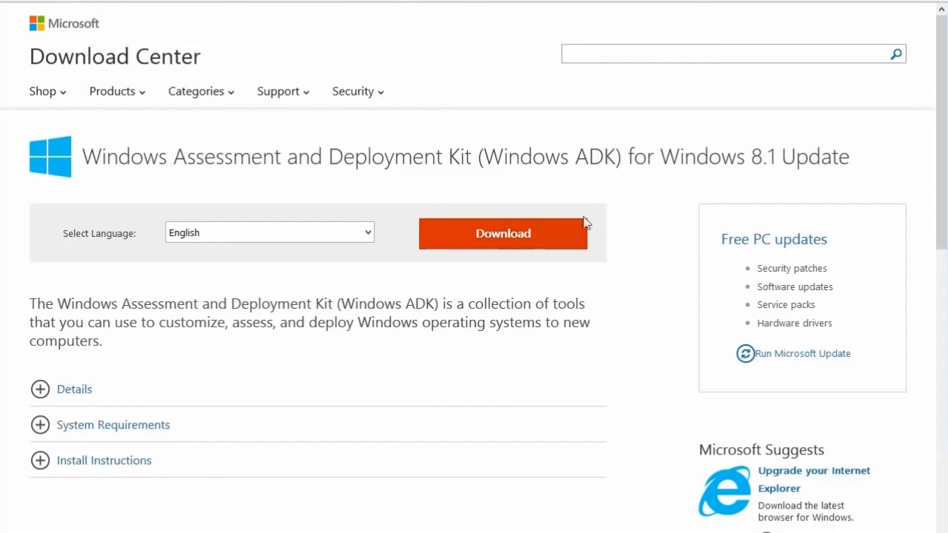
click(522, 241)
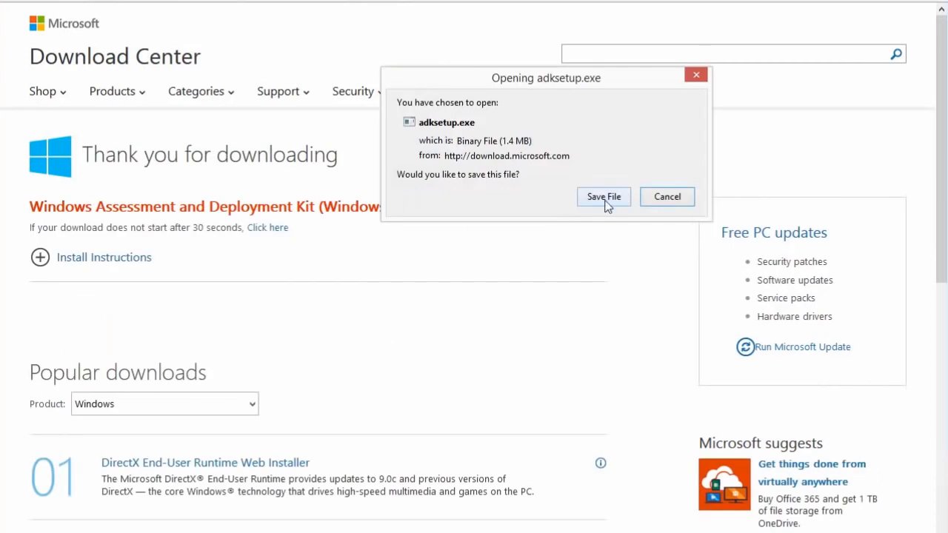
click(604, 197)
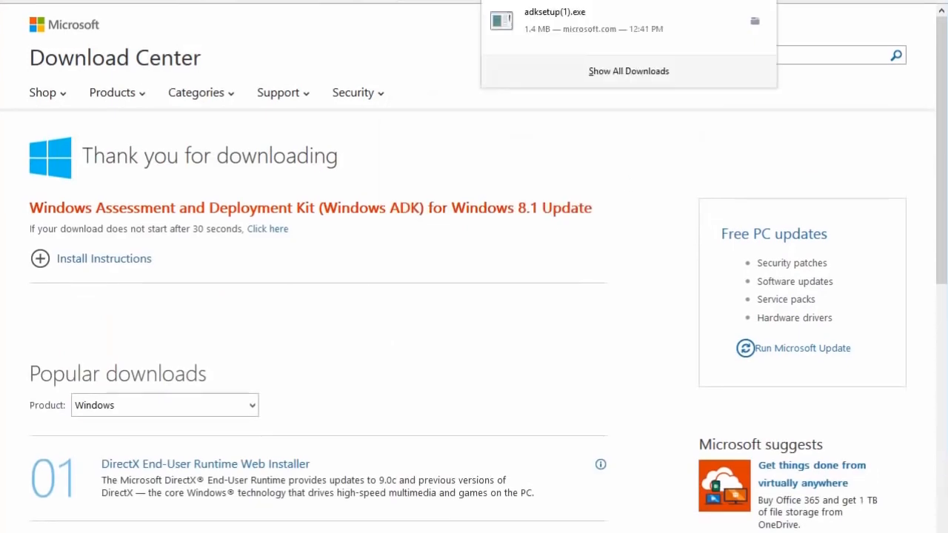
click(610, 42)
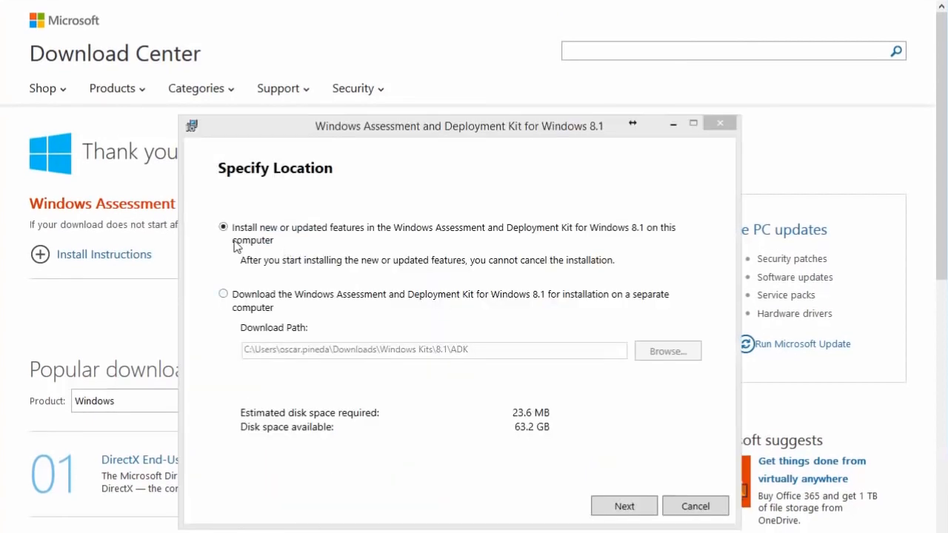
- Install the Windows ADK on this computer with Deployment Tools and Windows Preinstallation Environment, accepting the license agreement
click(613, 508)
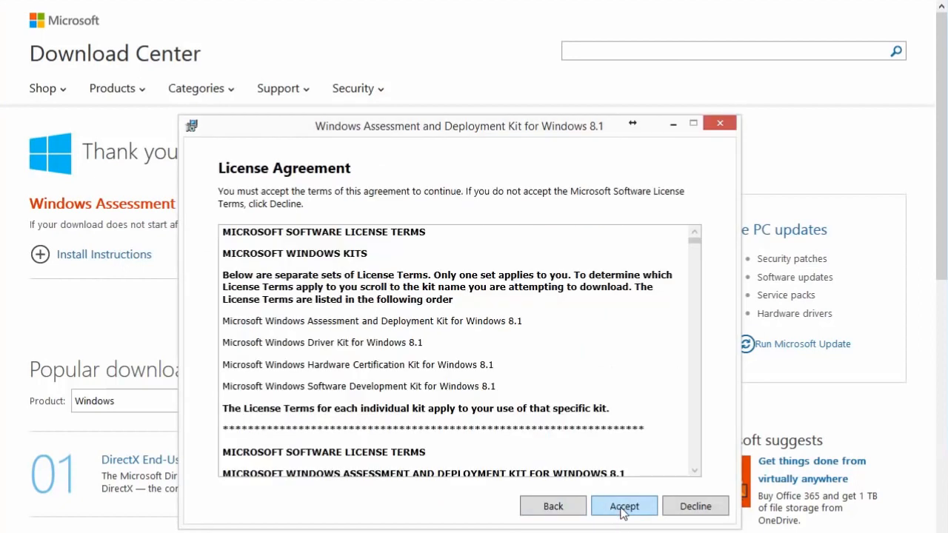
click(623, 508)
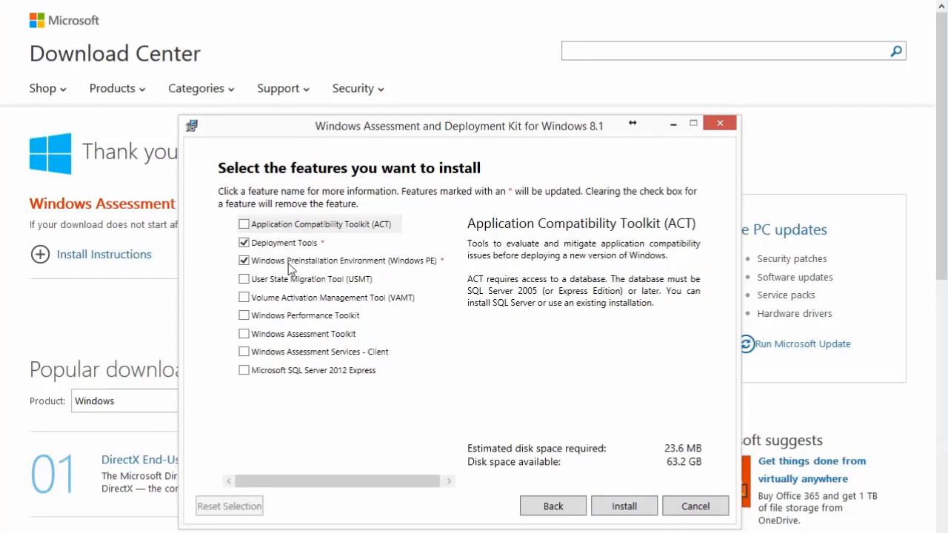
click(624, 506)
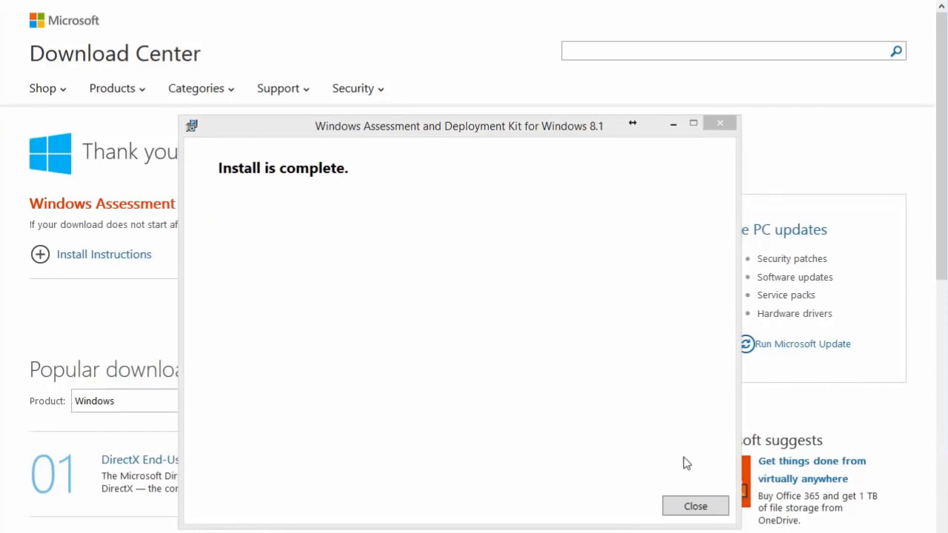
click(685, 506)
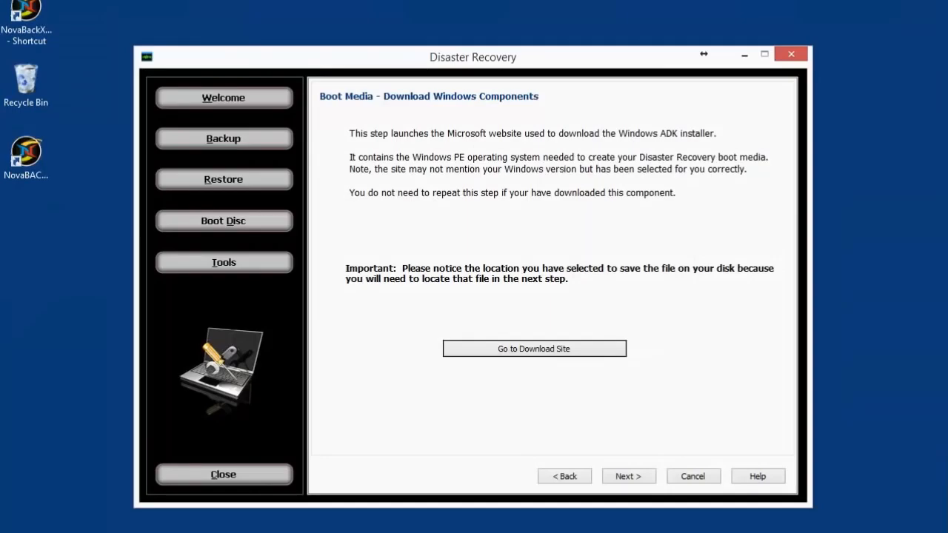
- Set the ADK installed location to C:\Program Files (x86)\Windows Kits\8.1\Assessment and Deployment Kit
click(627, 475)
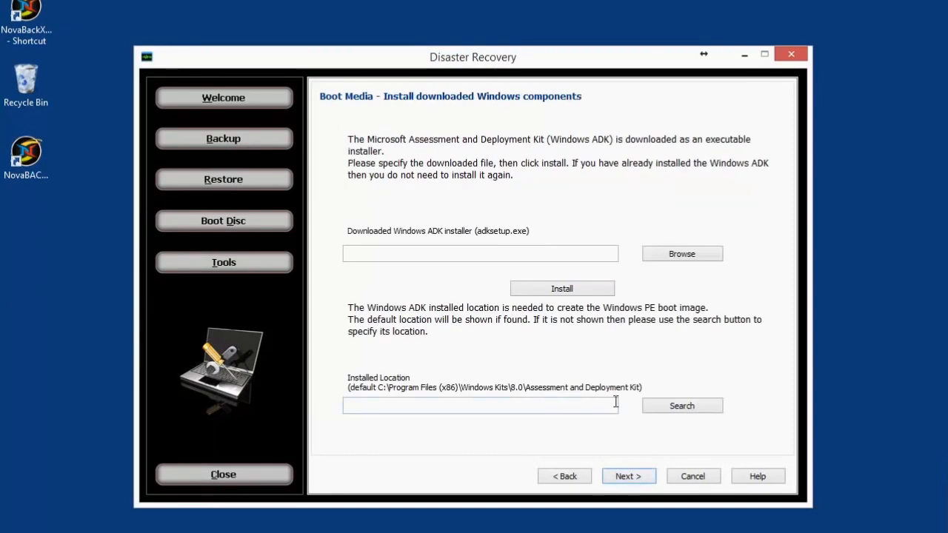
click(688, 405)
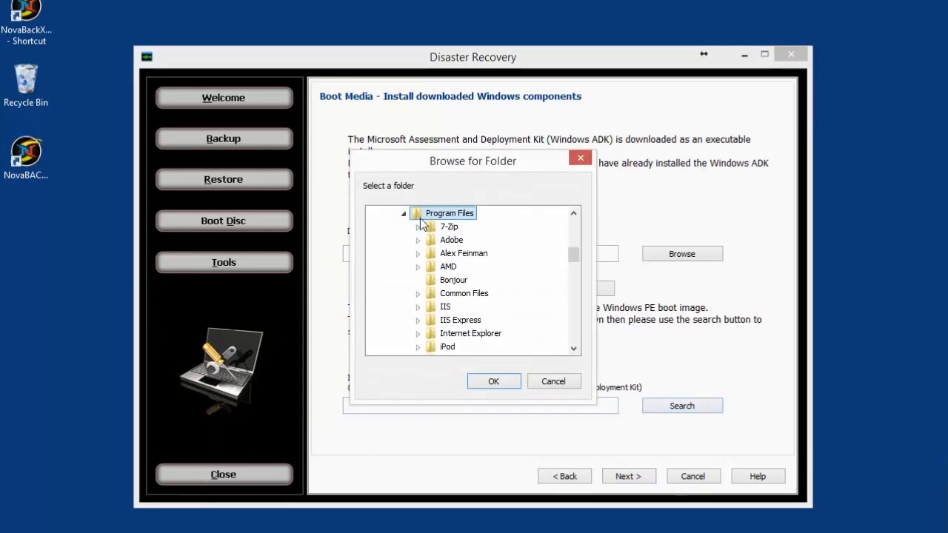
click(403, 213)
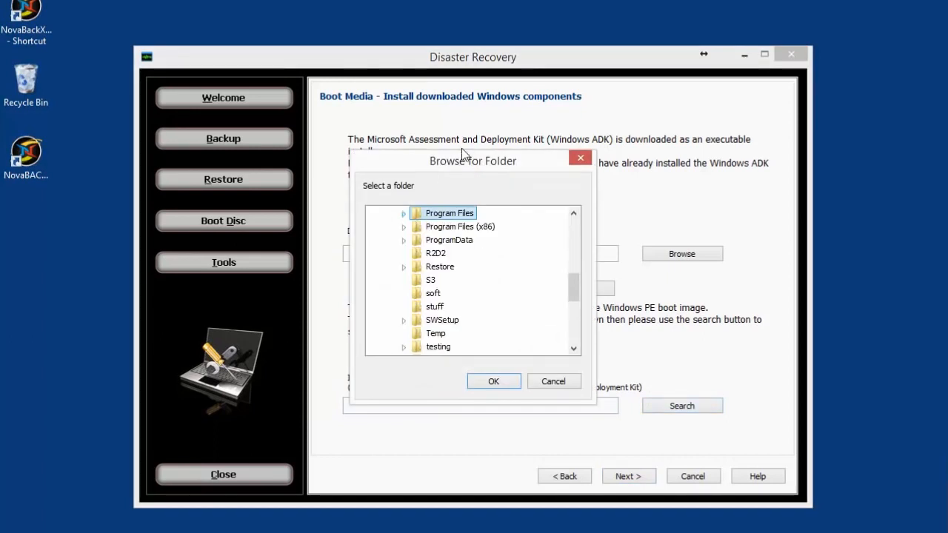
drag(461, 149, 463, 121)
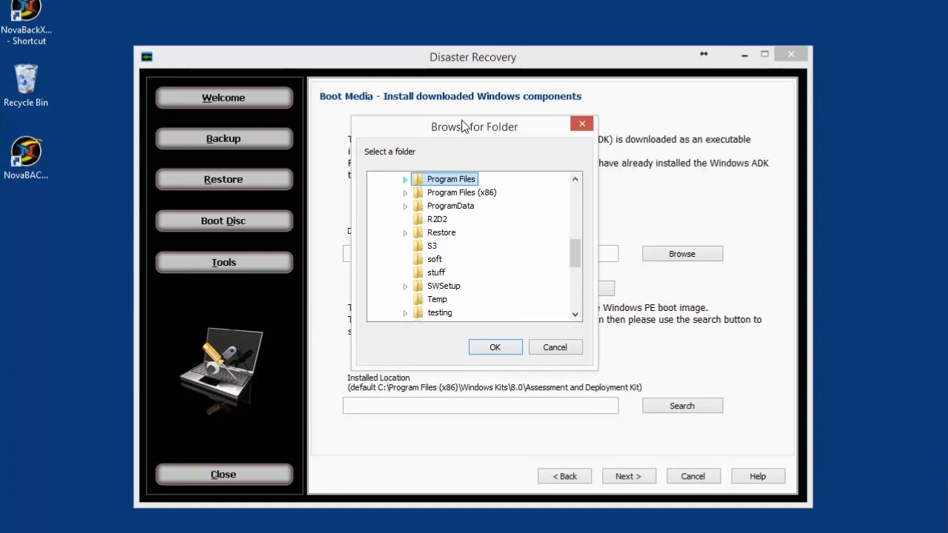
click(405, 192)
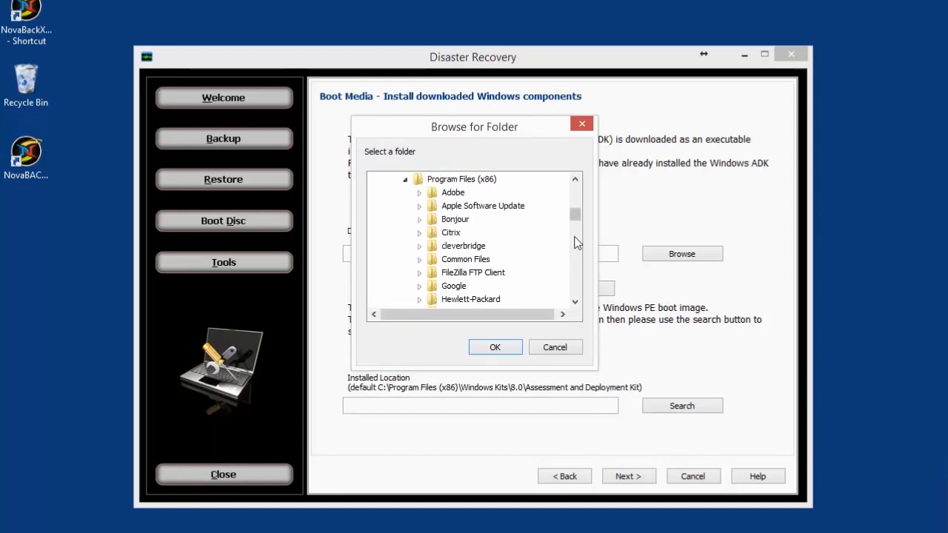
drag(575, 218, 570, 296)
click(420, 179)
click(420, 179)
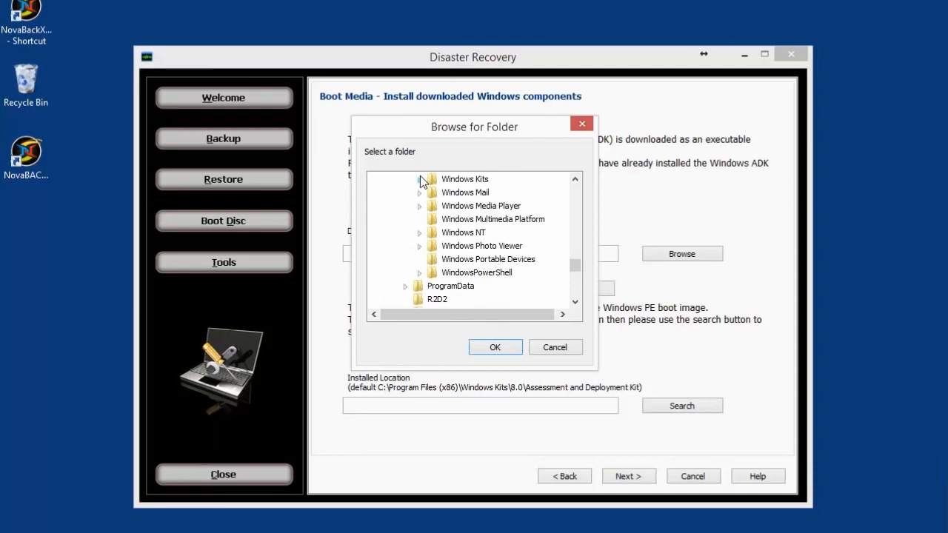
click(420, 180)
click(433, 192)
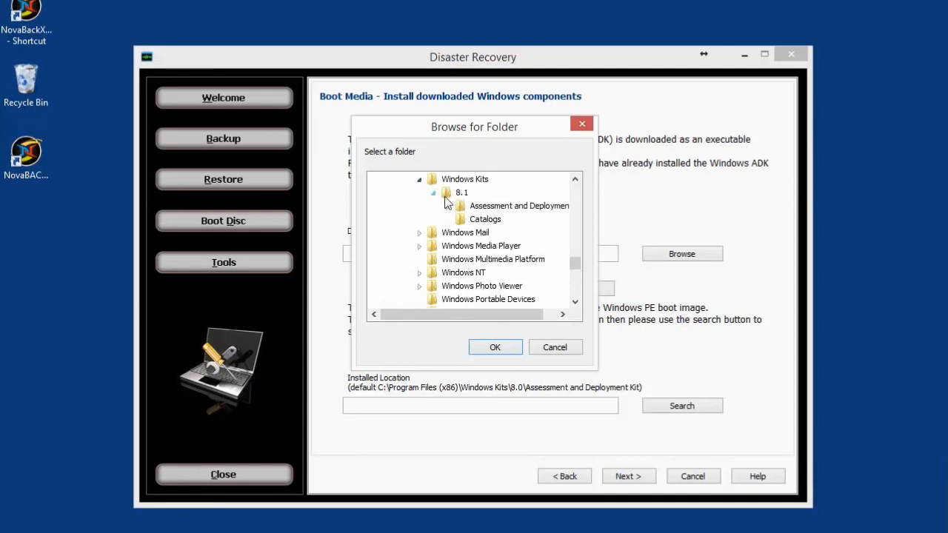
click(492, 205)
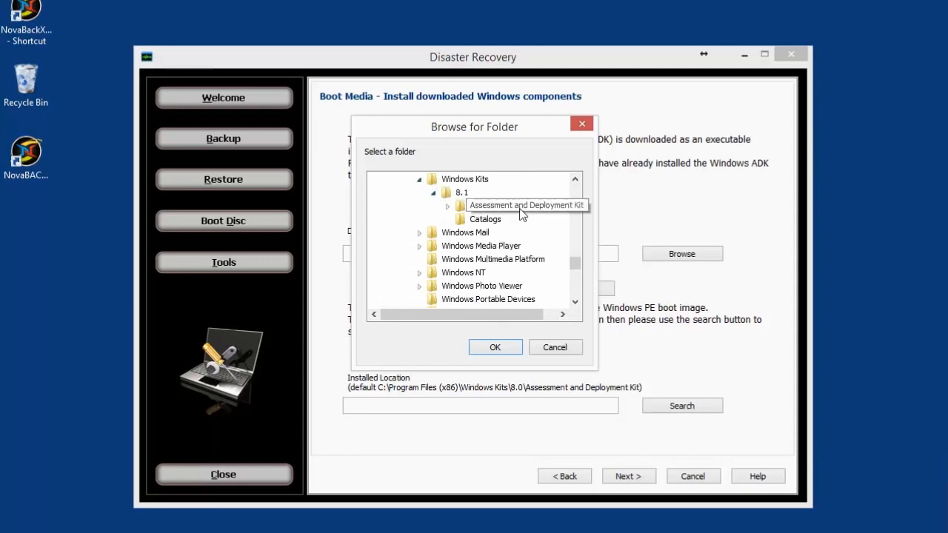
click(499, 345)
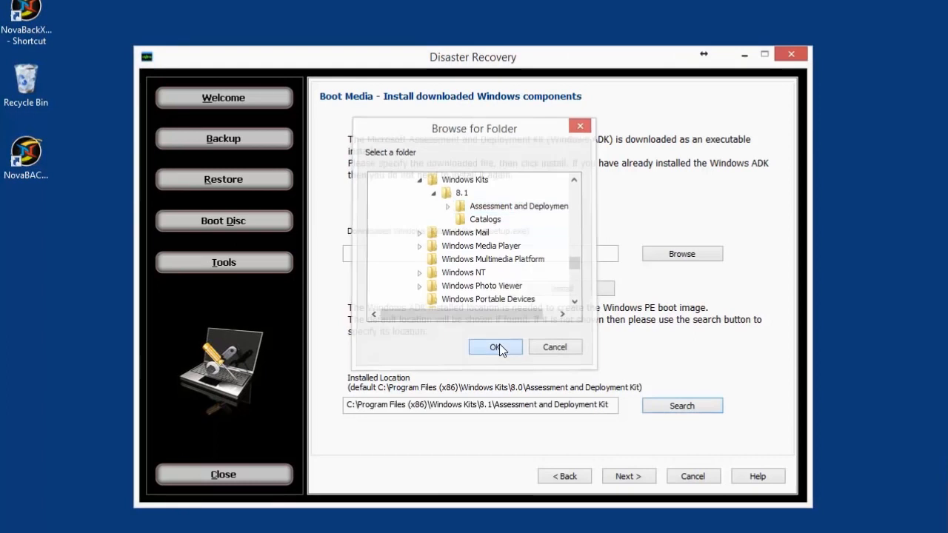
- Show the optional files list and create the customized bootable disaster recovery image without added drivers or applications
click(629, 476)
click(355, 376)
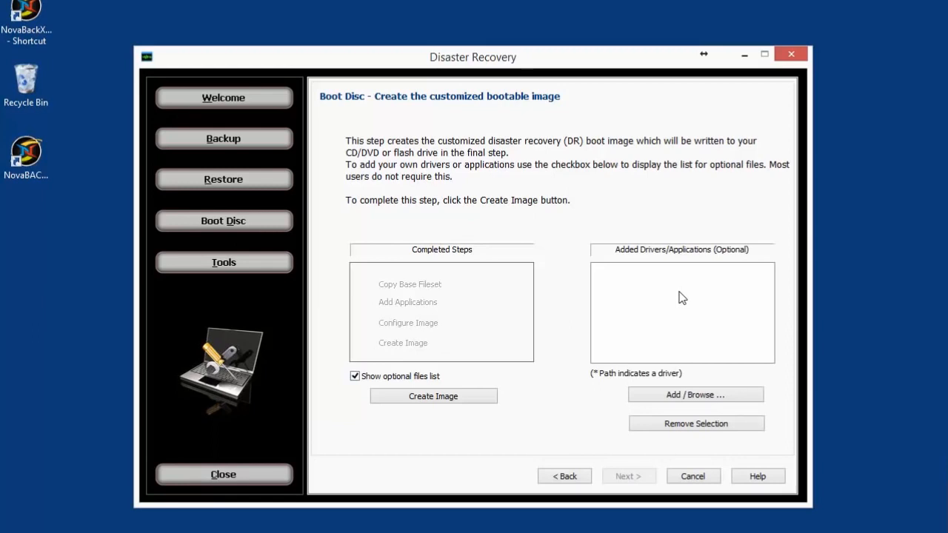
click(446, 401)
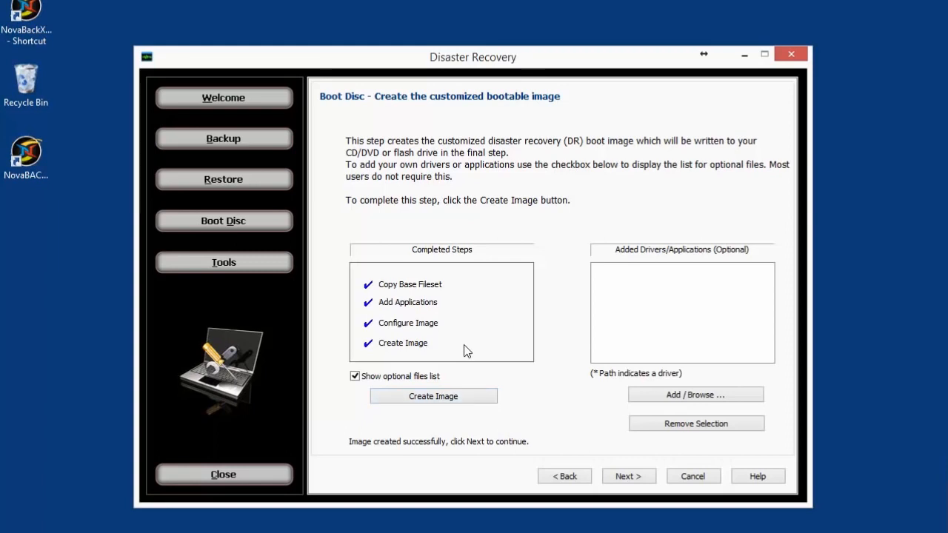
- Write the bootable image to the removable Generic Flash Disk (D:) and inspect the files on that drive
click(628, 478)
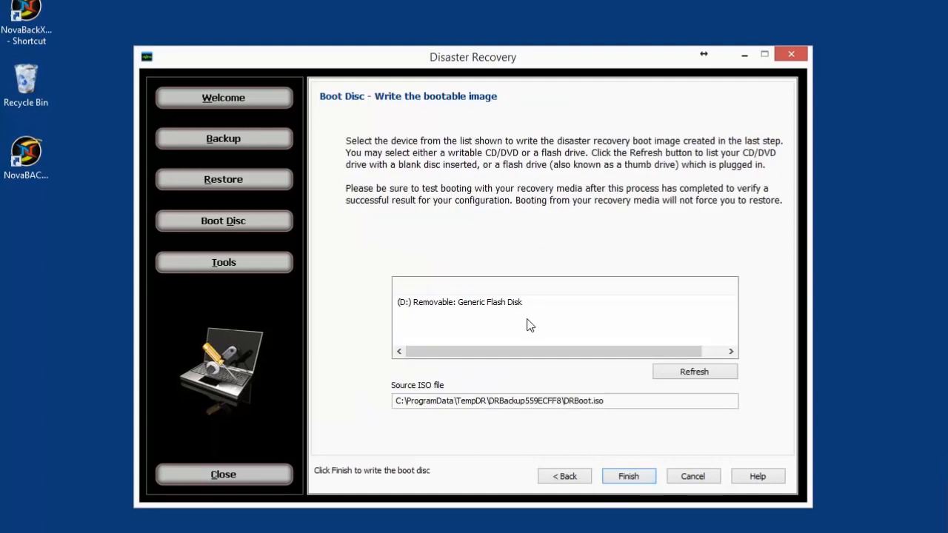
click(485, 309)
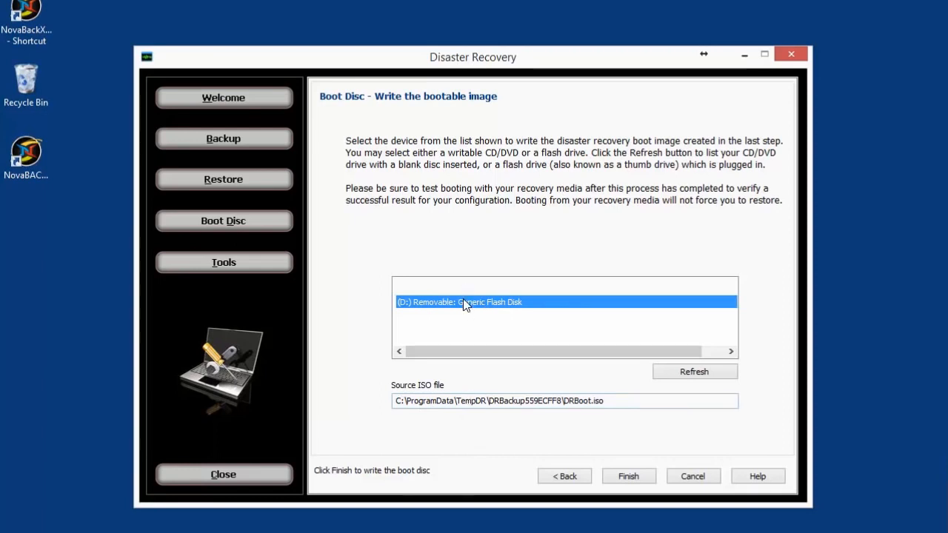
click(629, 476)
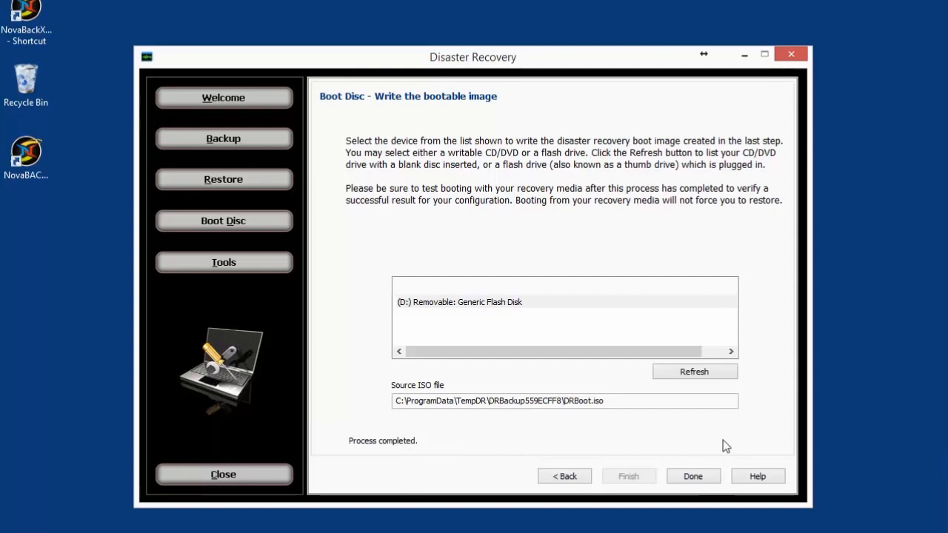
click(692, 476)
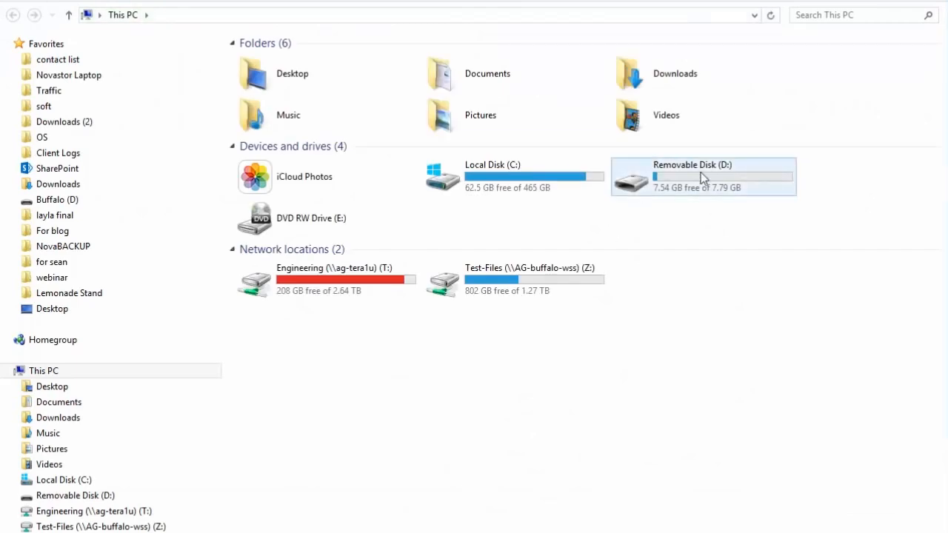
double_click(682, 188)
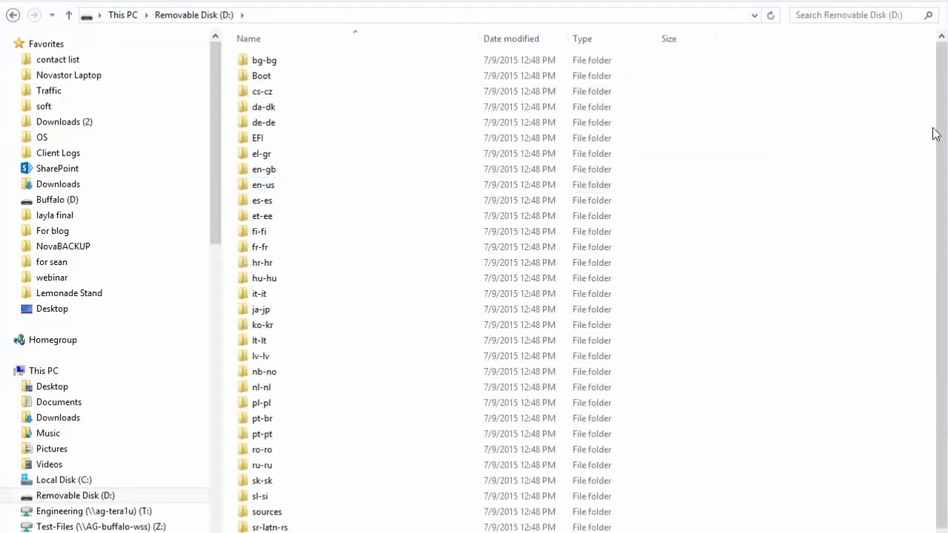
drag(937, 133, 928, 249)
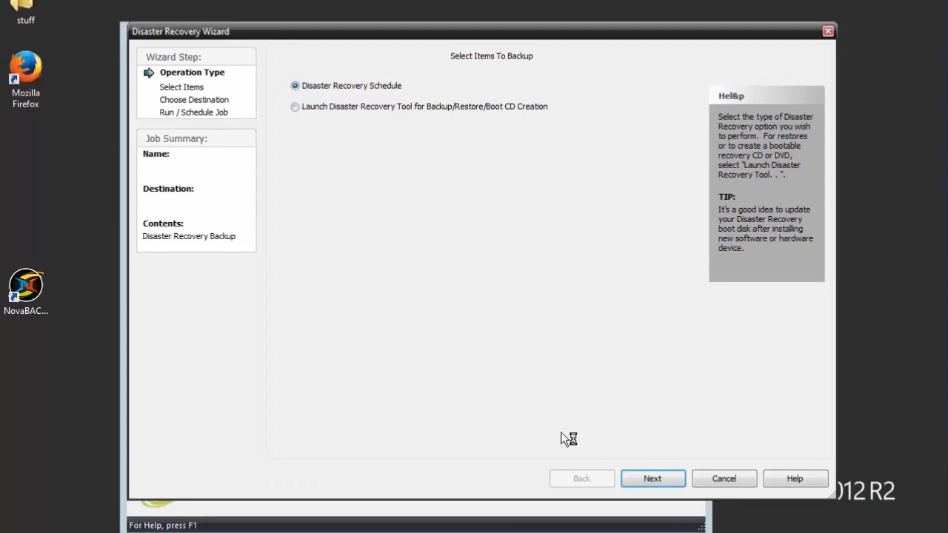
- Start a Disaster Recovery Schedule backup that includes all of Disk 0, with its System Reserved and C: partitions
click(656, 478)
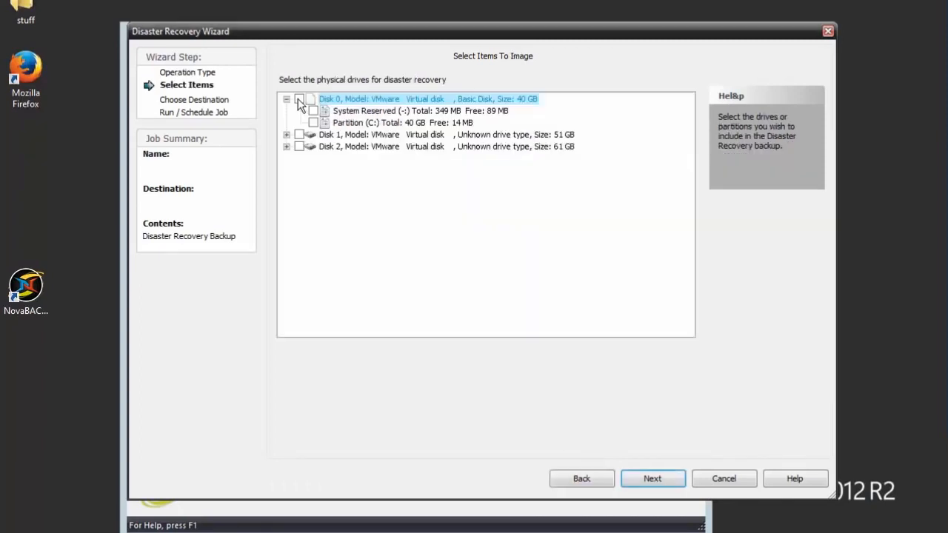
click(299, 99)
click(653, 479)
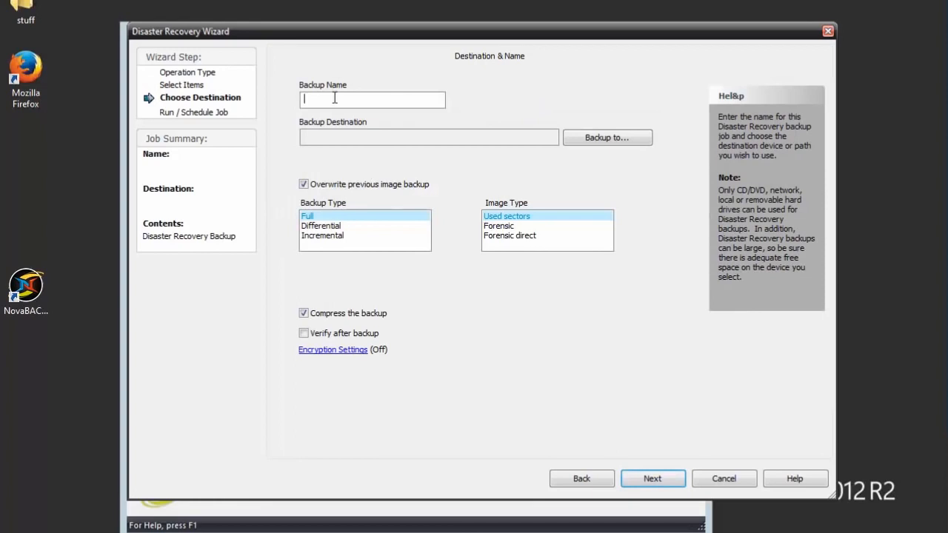
- Name the backup DR Machine and set its destination to New Volume (E:), with Full backup type and Used sectors image type
text(DR Machine)
click(585, 137)
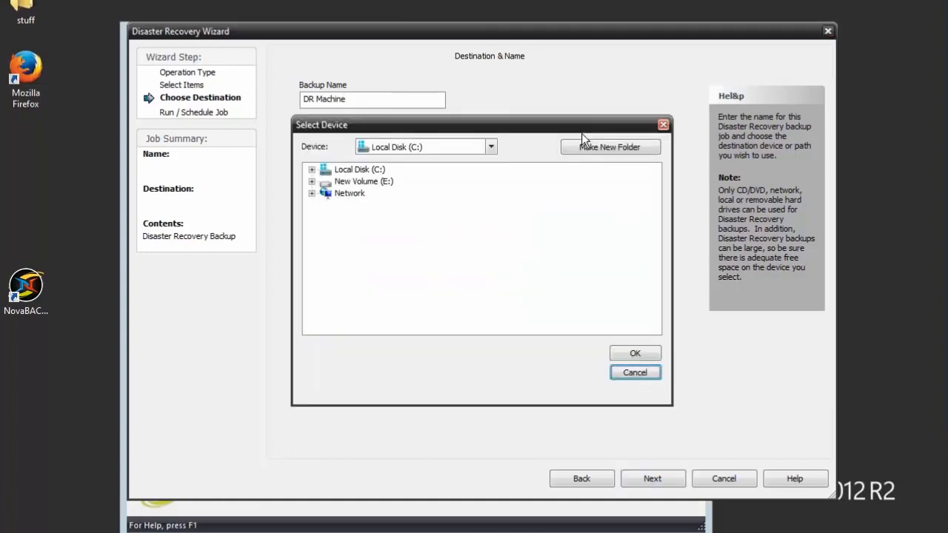
click(349, 182)
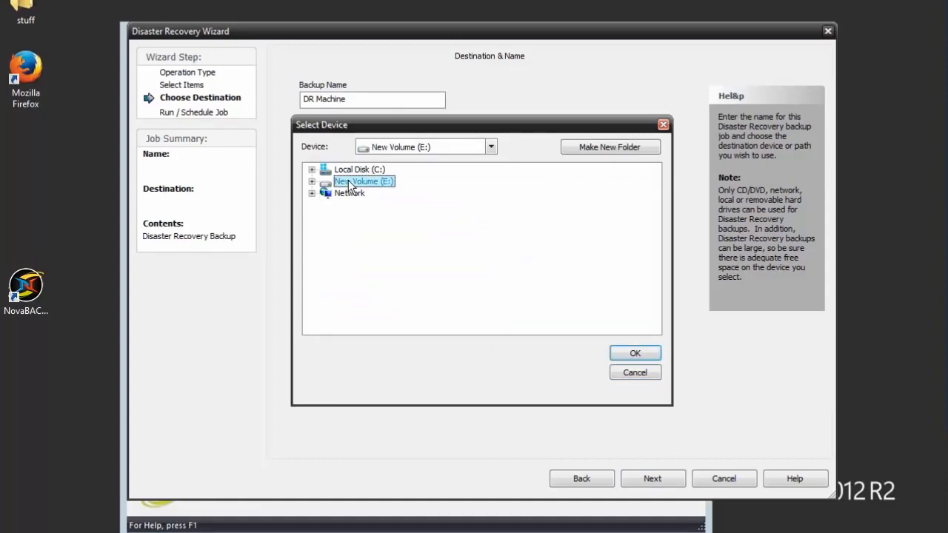
click(636, 354)
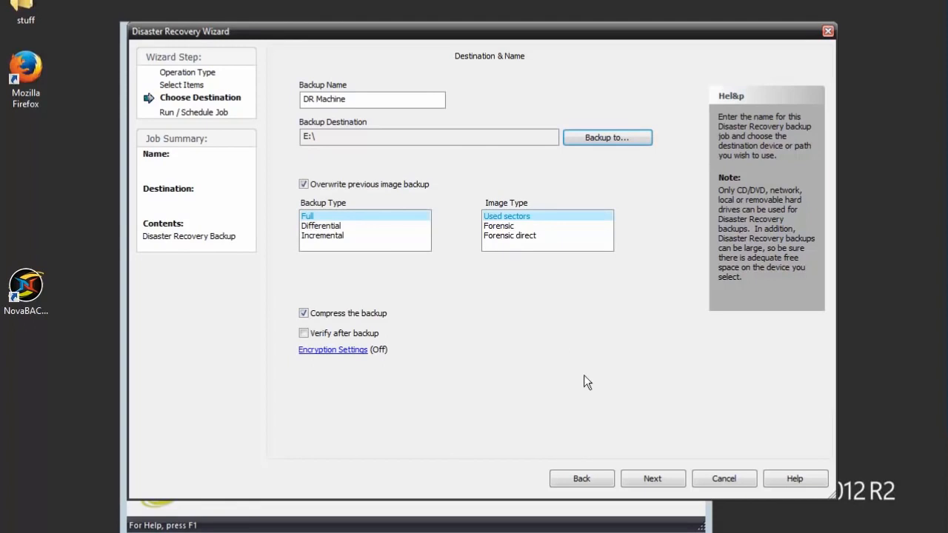
click(653, 478)
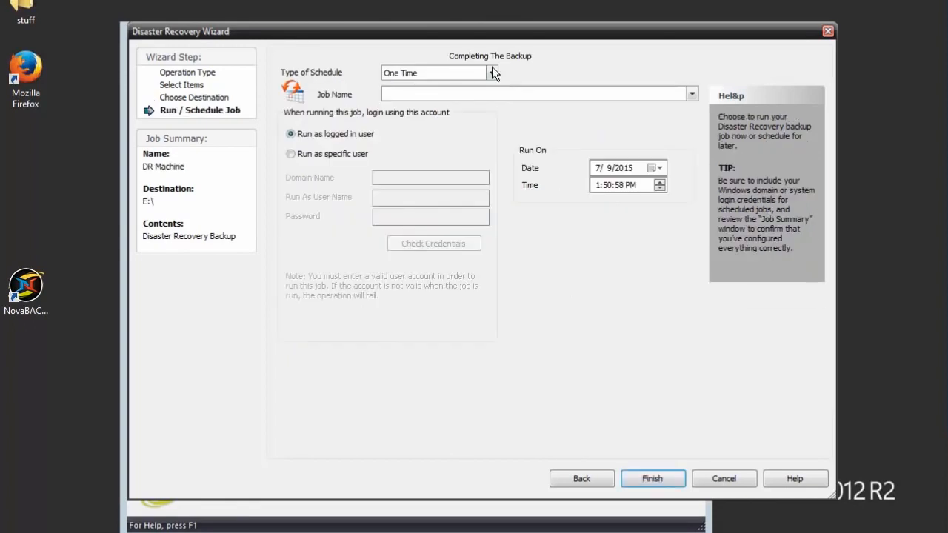
- Save the one-time job as DR Full, running as the logged-in user, and view it among the scheduled jobs
click(693, 95)
click(692, 95)
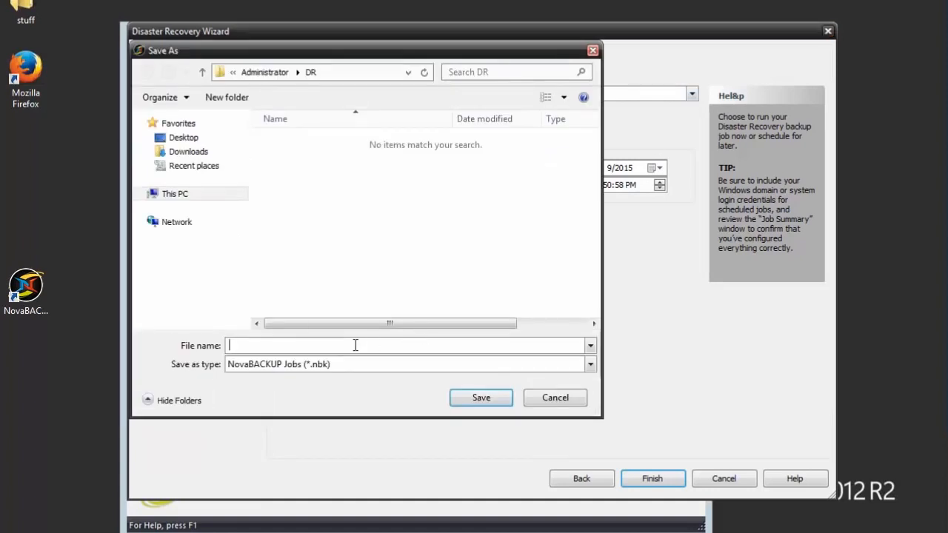
text(DR Full)
click(474, 397)
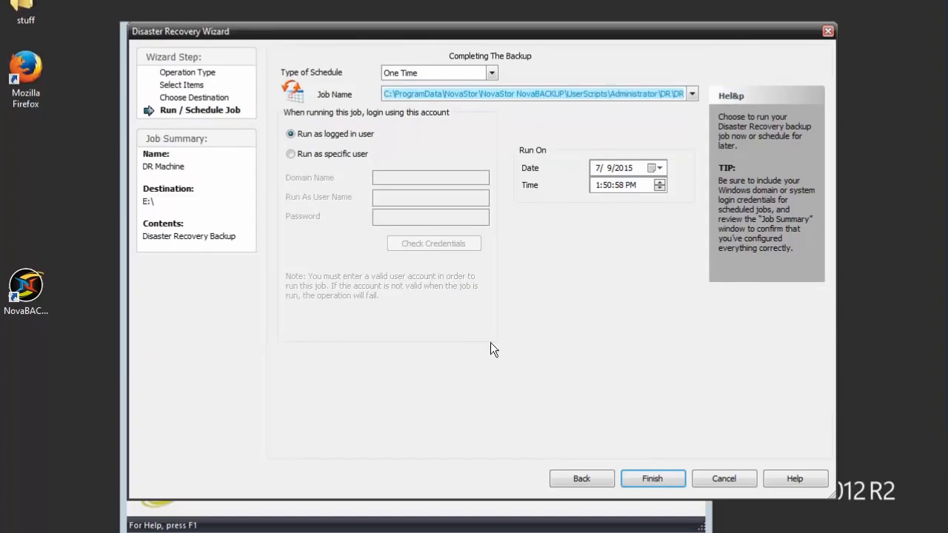
click(651, 478)
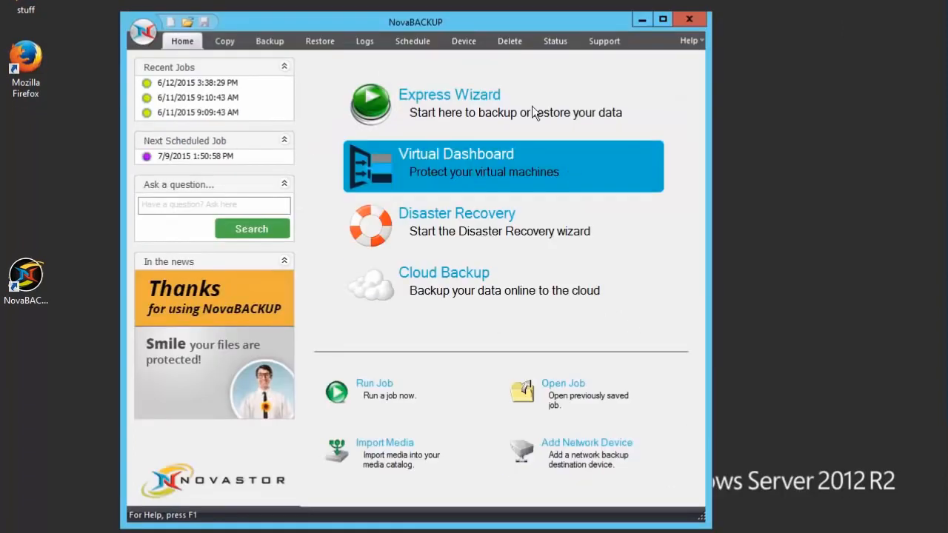
click(417, 41)
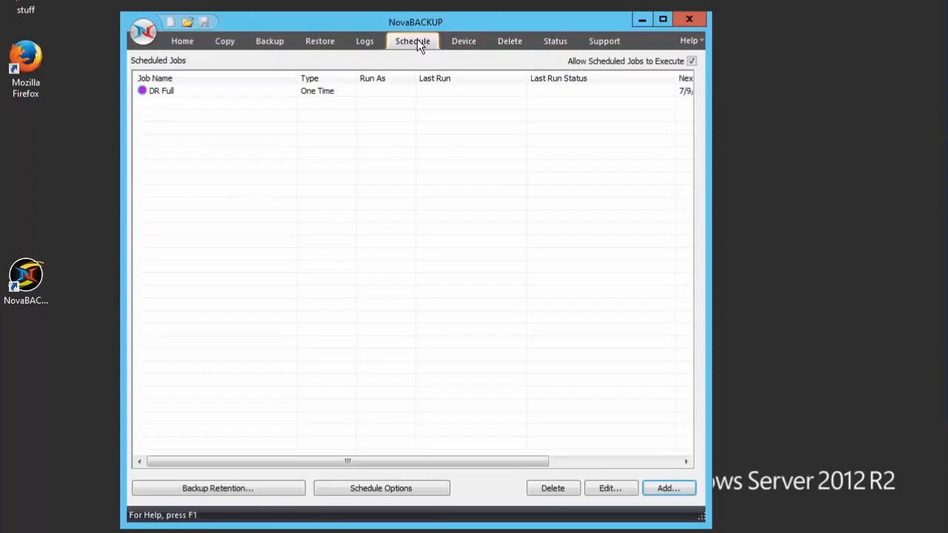
- Run the scheduled DR Full job immediately
right_click(169, 96)
click(211, 156)
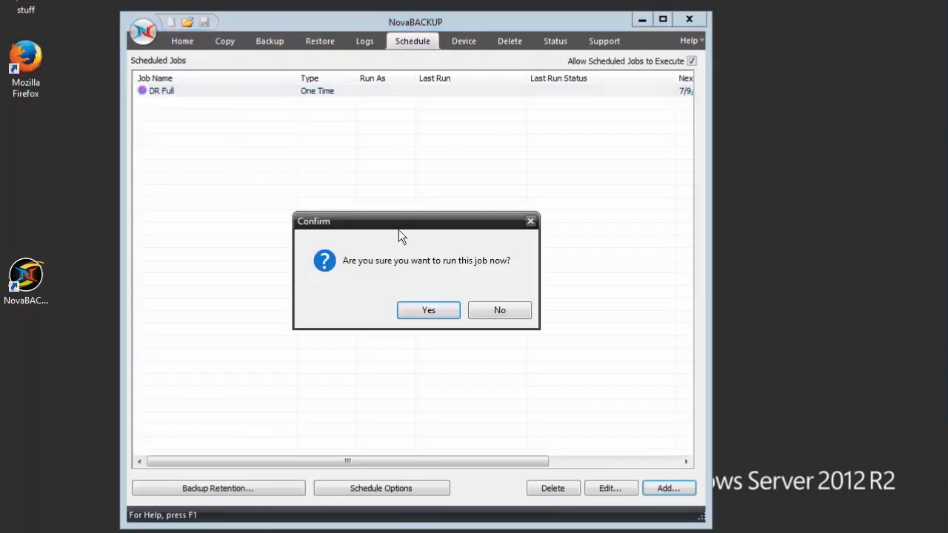
click(428, 310)
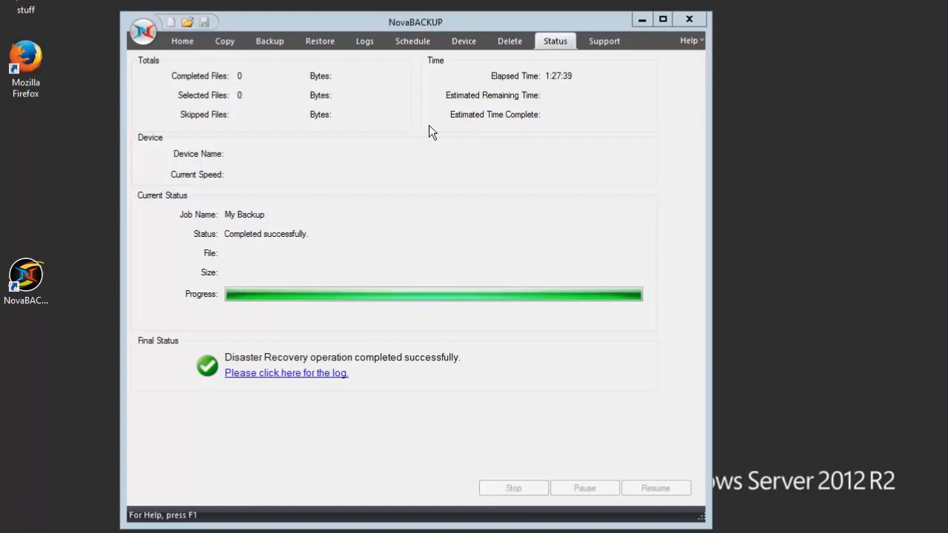
- Launch the Disaster Recovery Tool for backup, restore and boot CD creation from the Disaster Recovery wizard
click(185, 42)
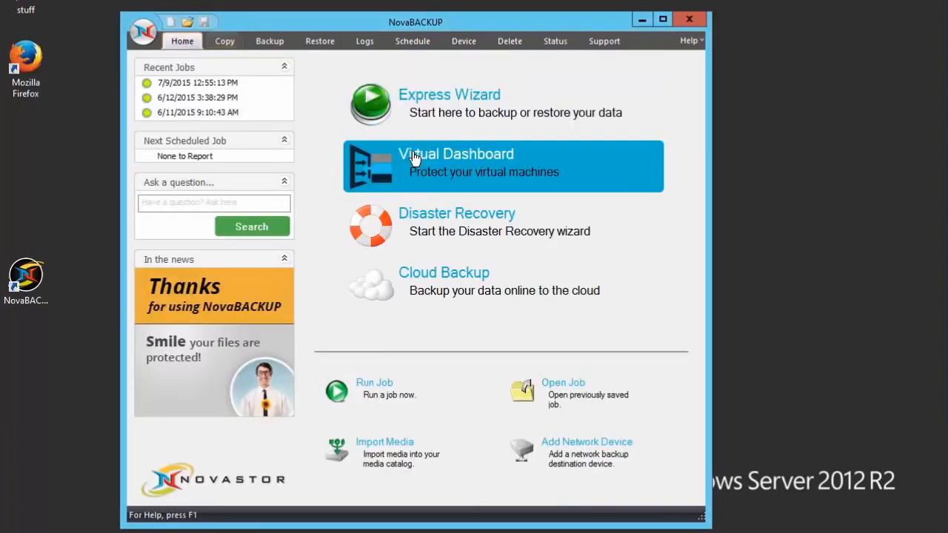
click(459, 239)
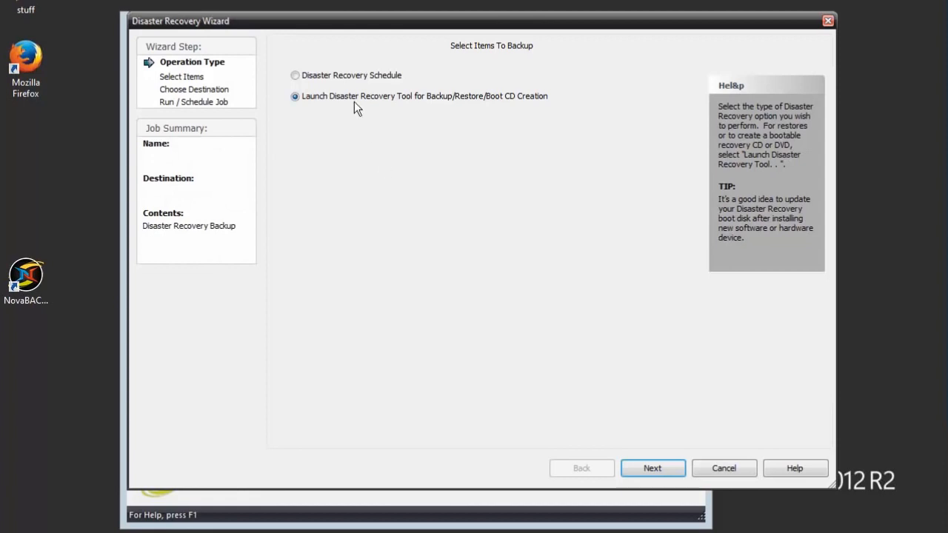
click(668, 469)
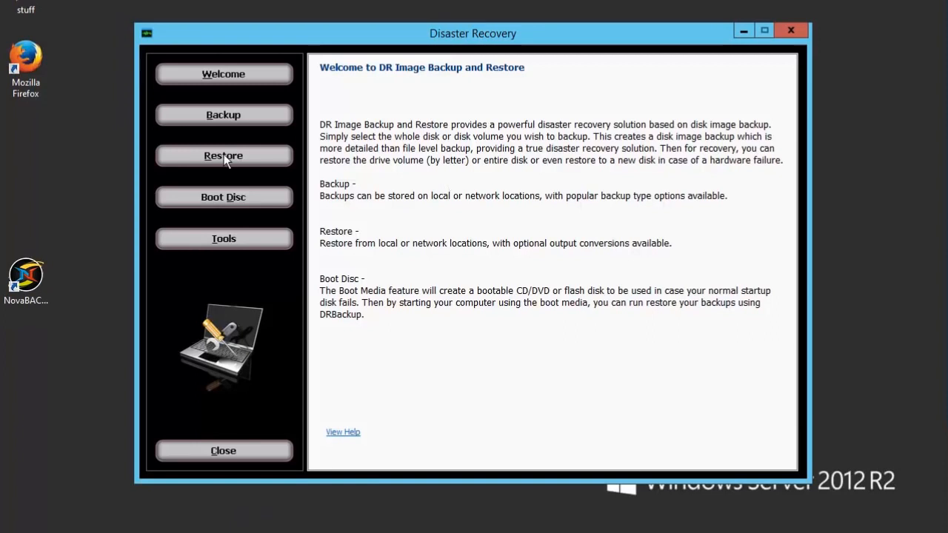
- Start an image restore and load DR Machine from New Volume (E:) as the image file to restore from
click(224, 157)
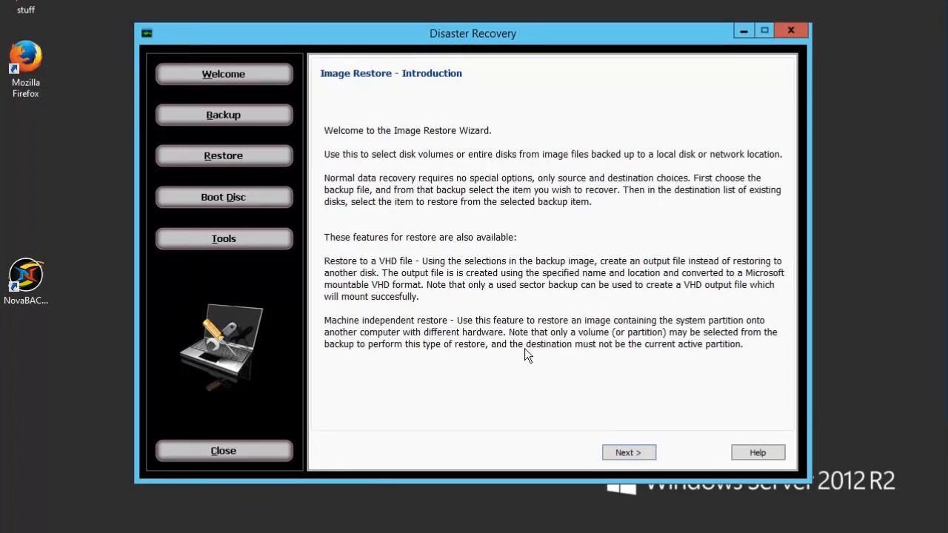
click(630, 451)
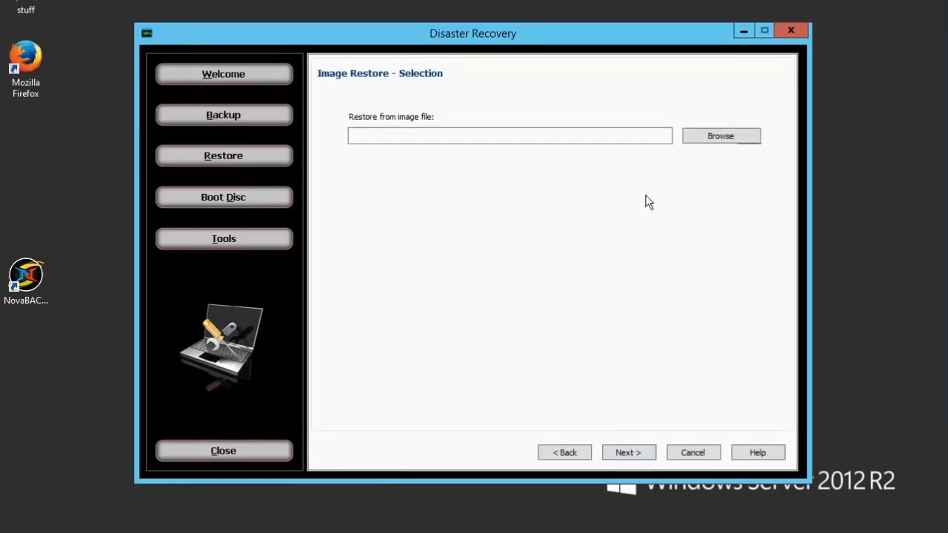
click(712, 136)
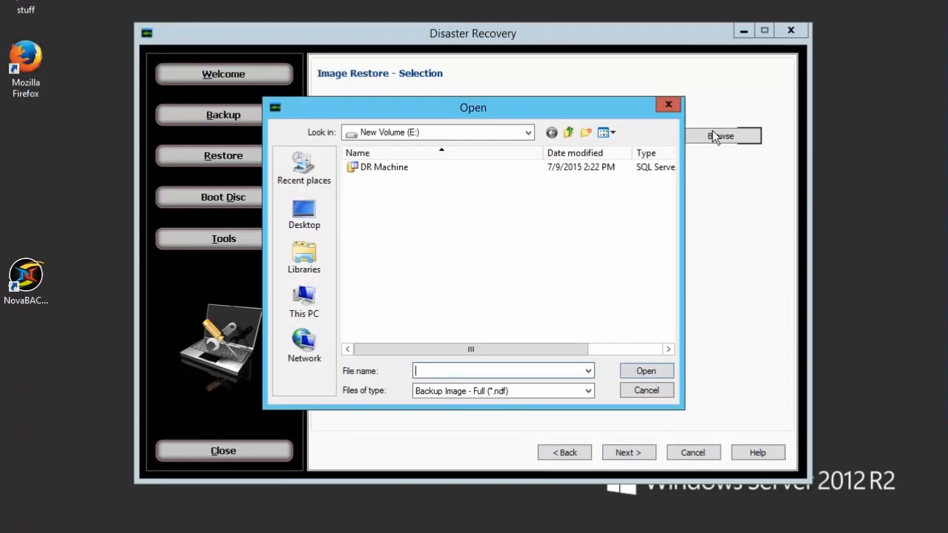
click(391, 167)
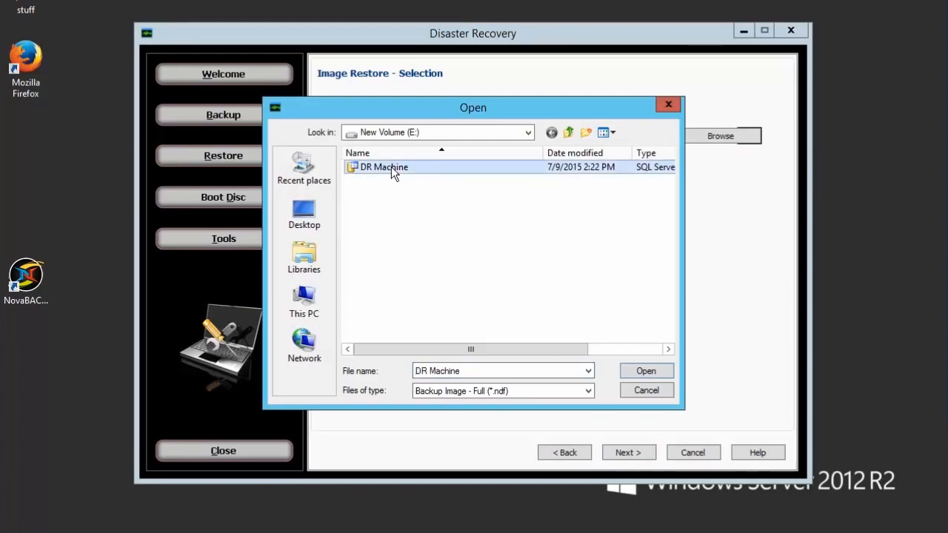
click(645, 373)
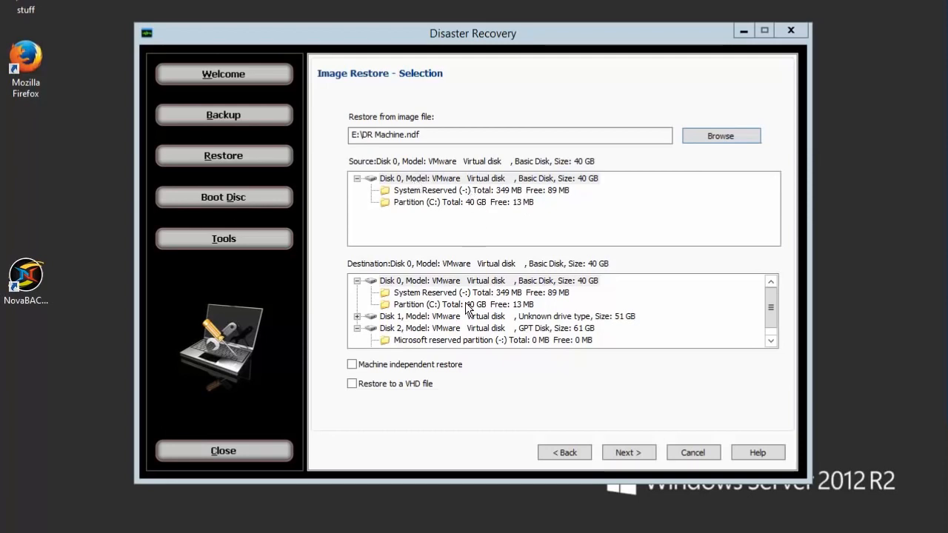
- Try the restore to a VHD file with all of Disk 0 selected, view the destination choice, and back out of the restore selection
click(351, 383)
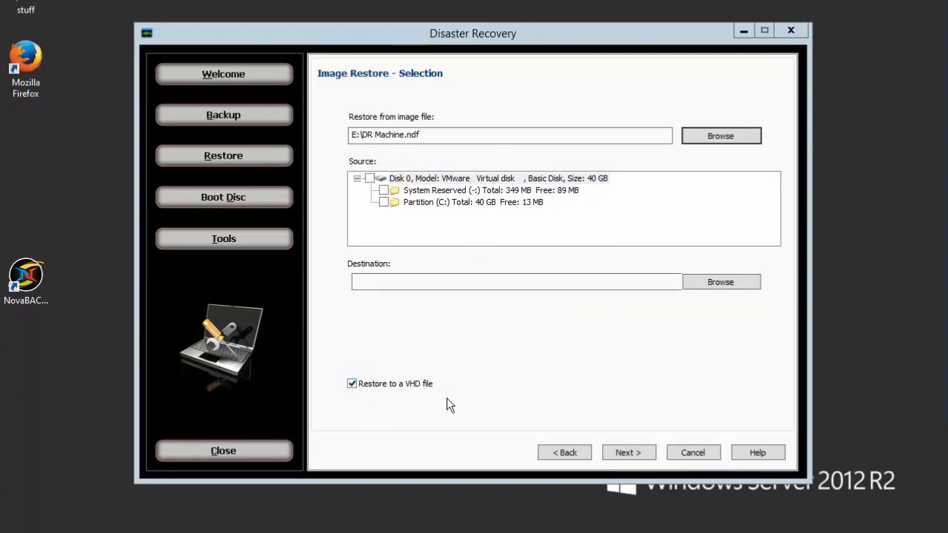
click(370, 178)
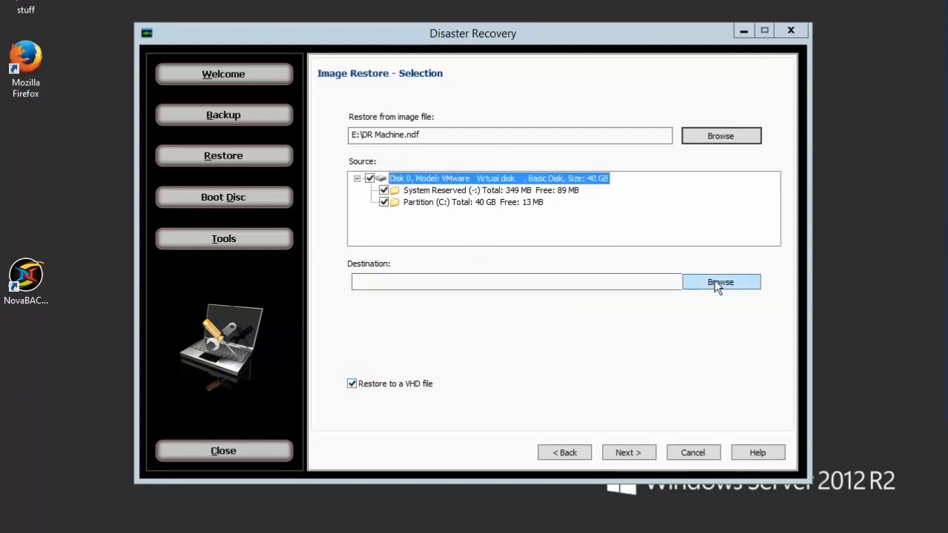
click(717, 284)
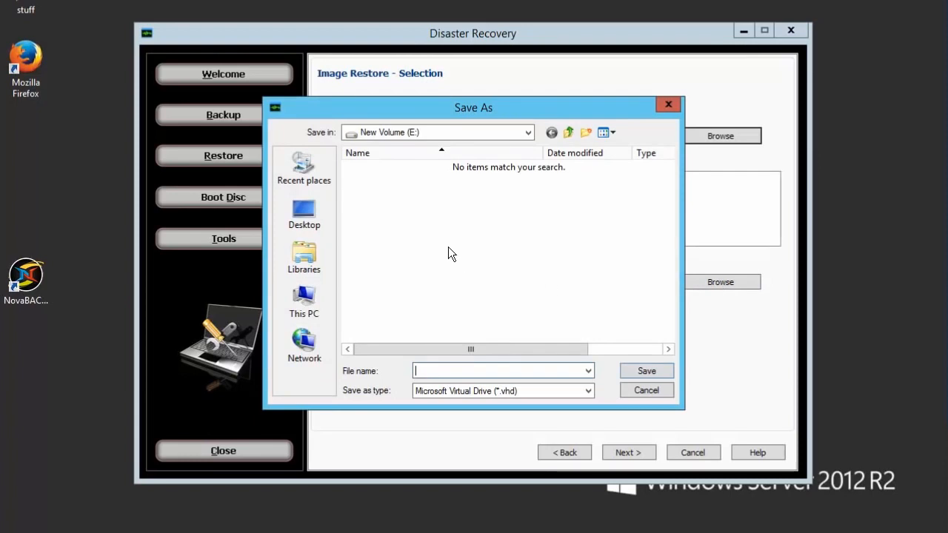
click(648, 391)
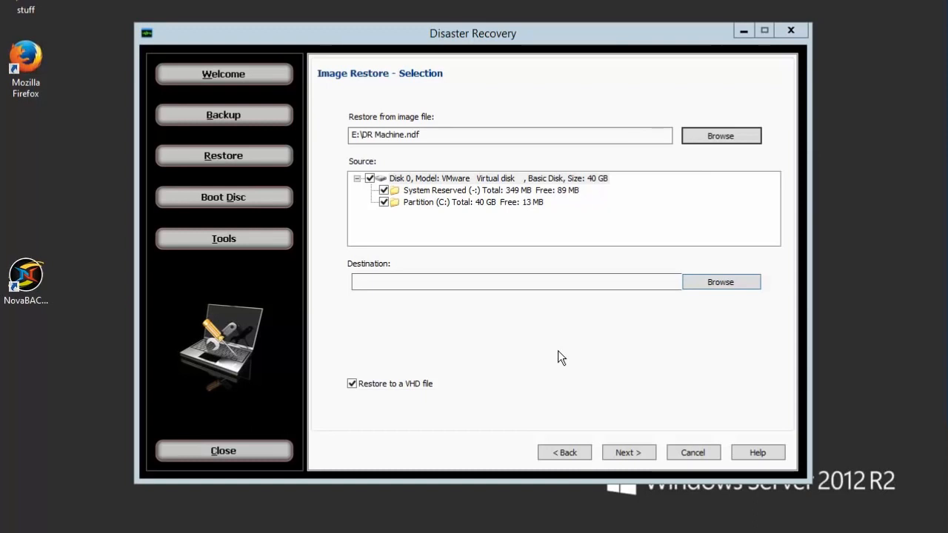
click(562, 459)
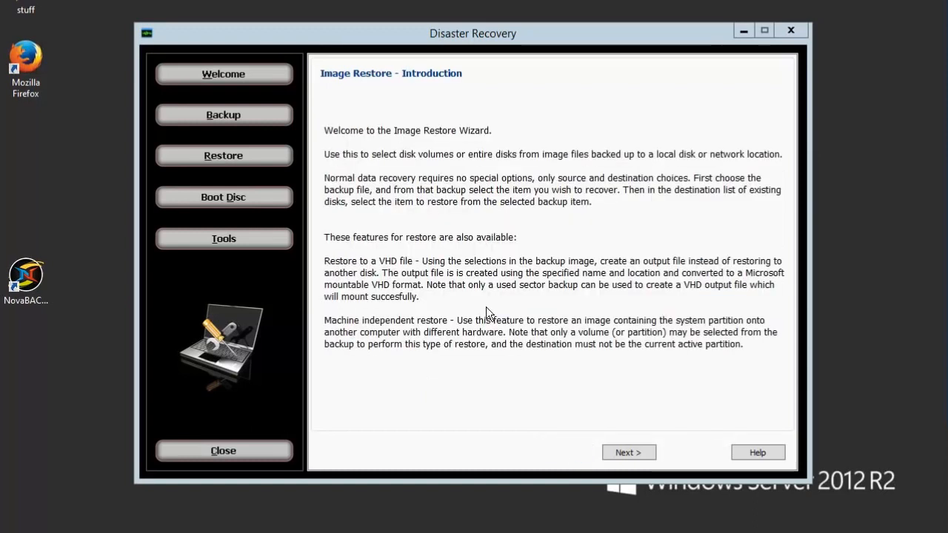
- Choose the tool for mounting a backup image volume to a drive letter, with DR Machine on New Volume (E:) as its source image
click(215, 239)
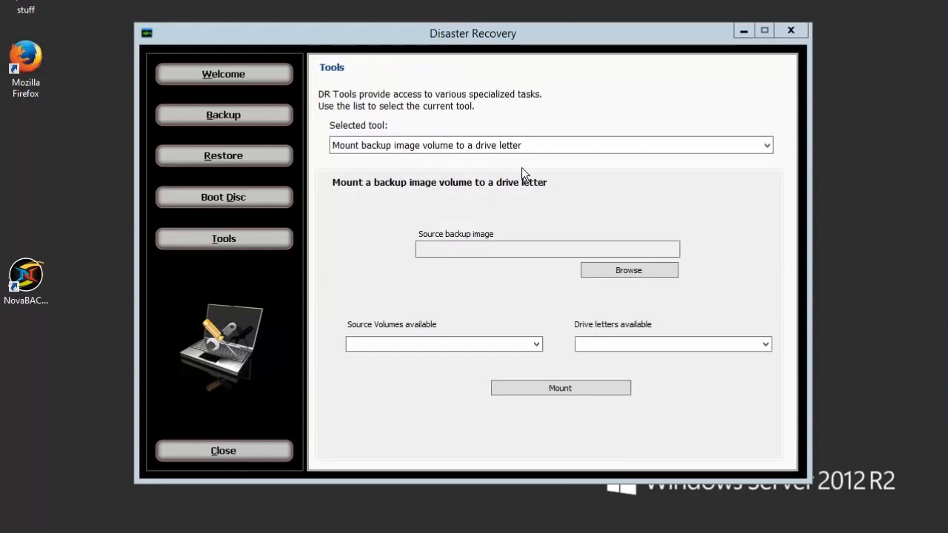
click(486, 149)
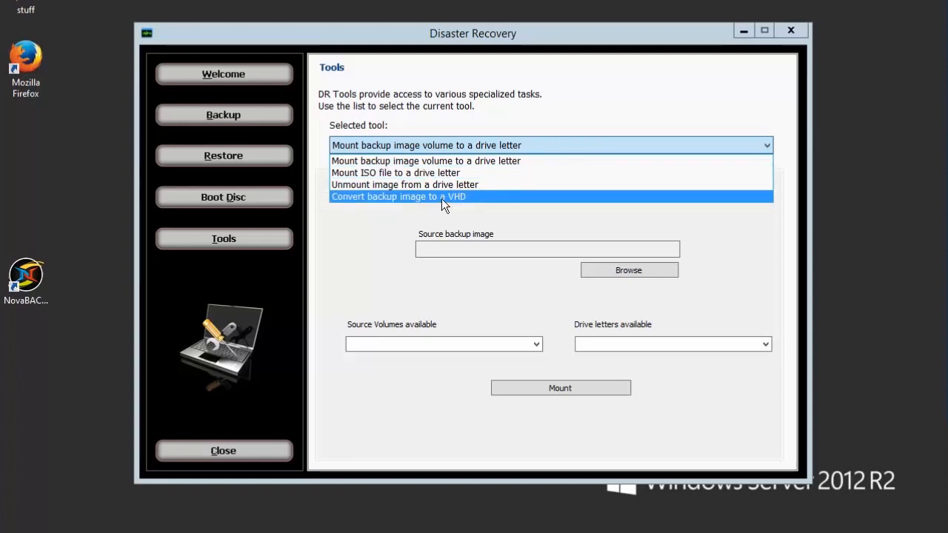
click(454, 161)
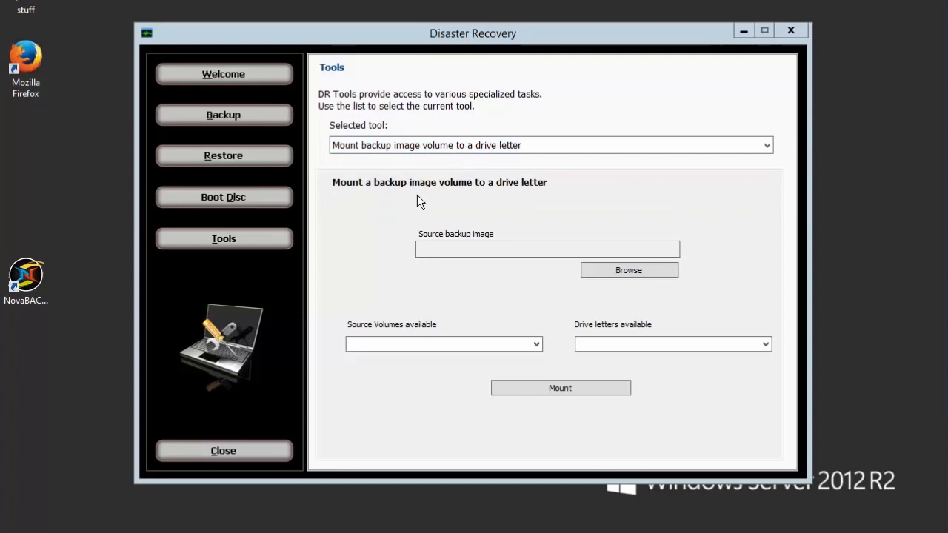
click(638, 268)
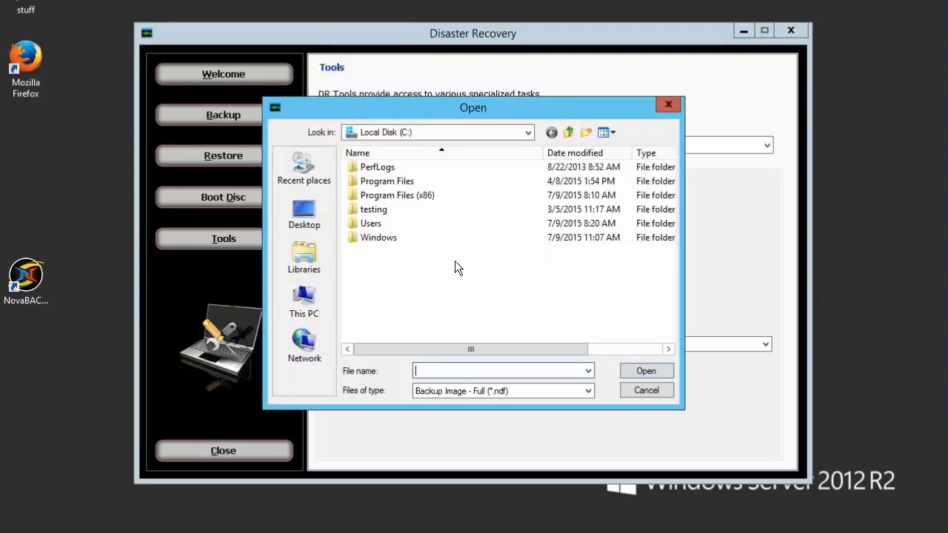
click(528, 132)
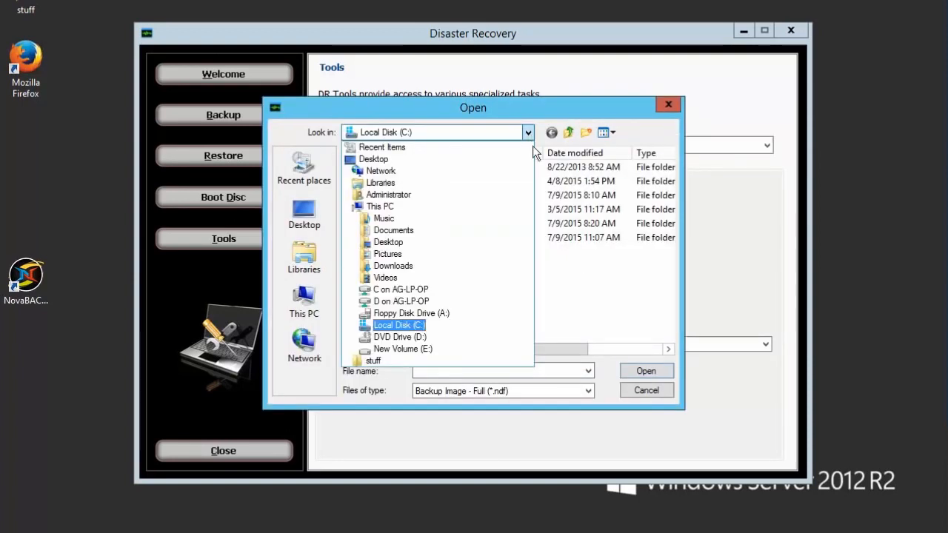
click(399, 348)
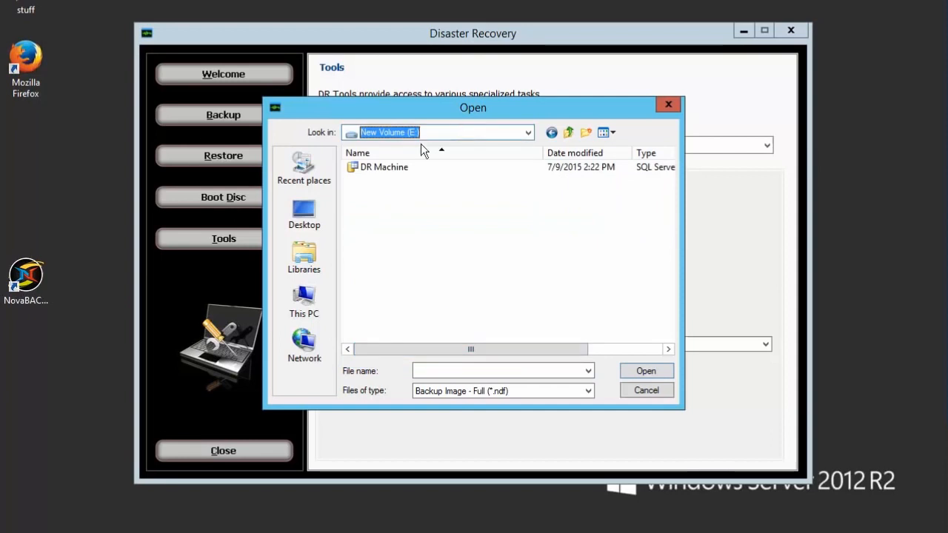
click(373, 168)
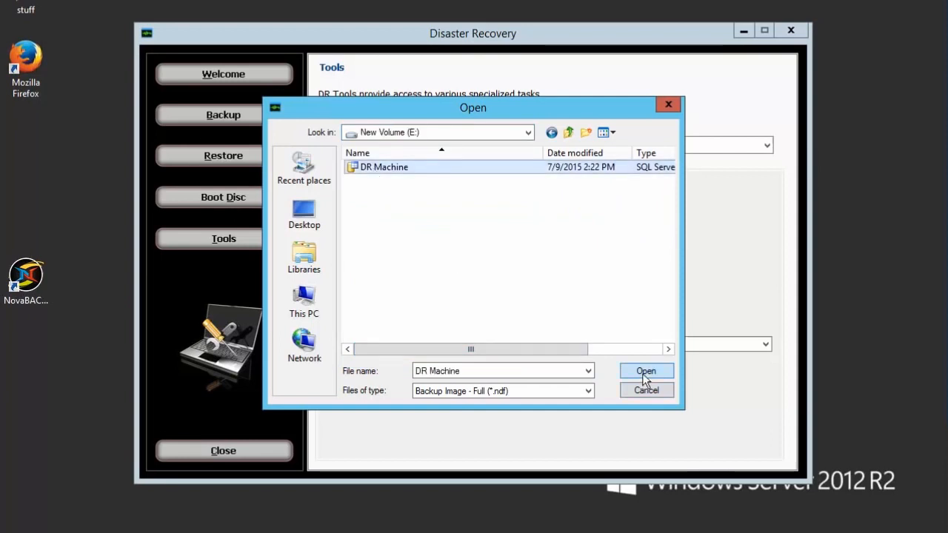
click(645, 373)
- Mount the image's Partition (C:) volume to drive letter F
click(537, 345)
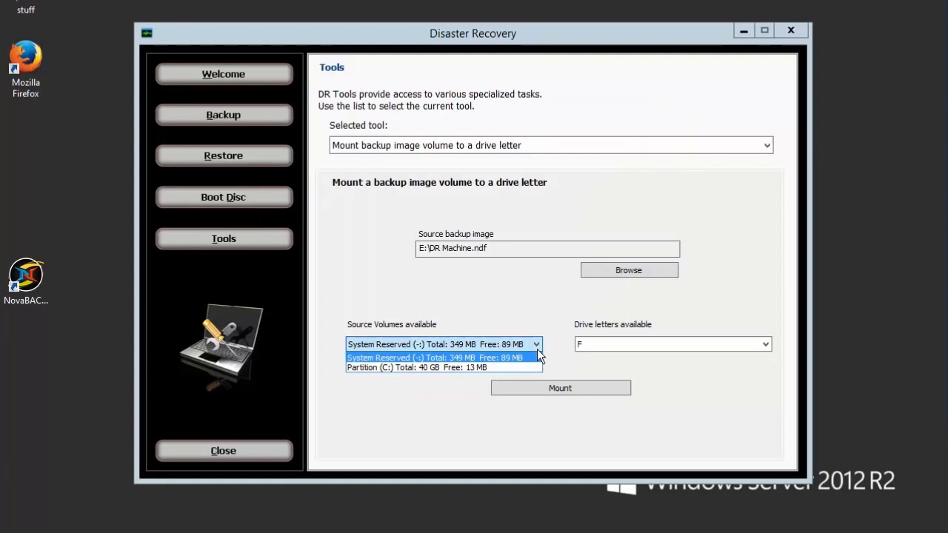
click(482, 366)
click(550, 387)
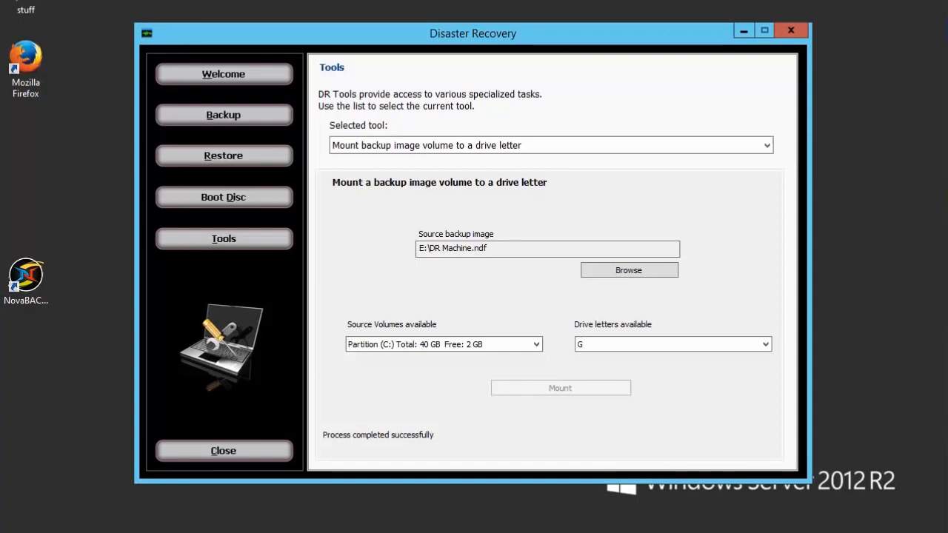
- Browse the contents of the mounted Local Disk (F:) in File Explorer and open Local Disk (C:) for comparison
key(super+e)
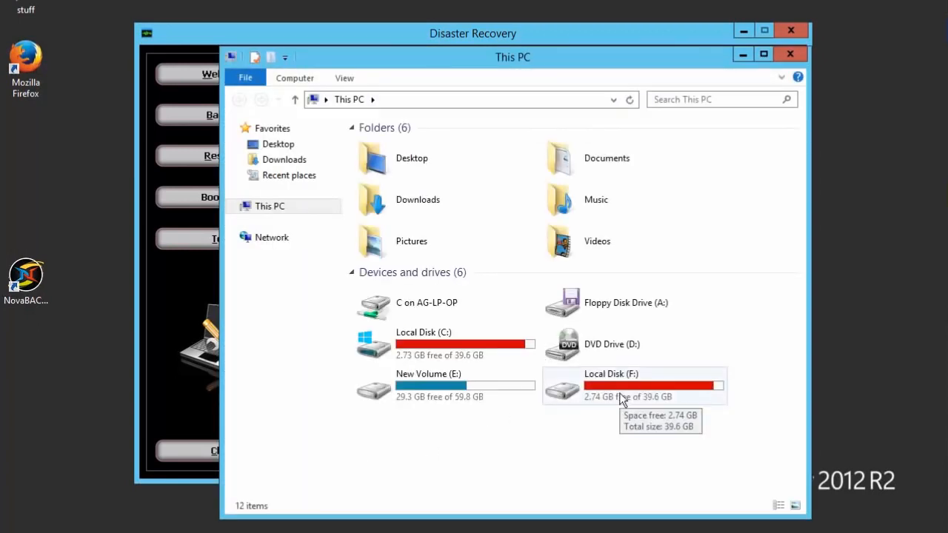
double_click(619, 392)
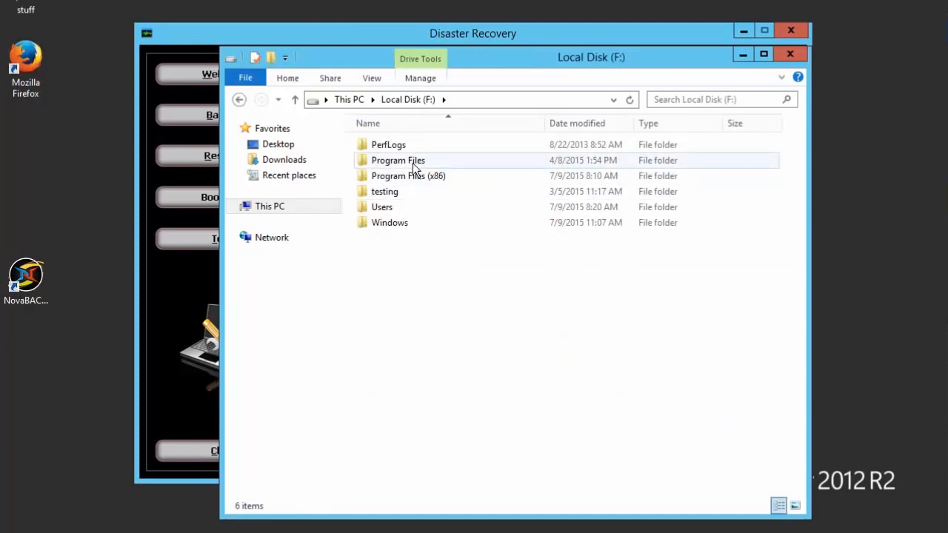
click(281, 211)
click(468, 350)
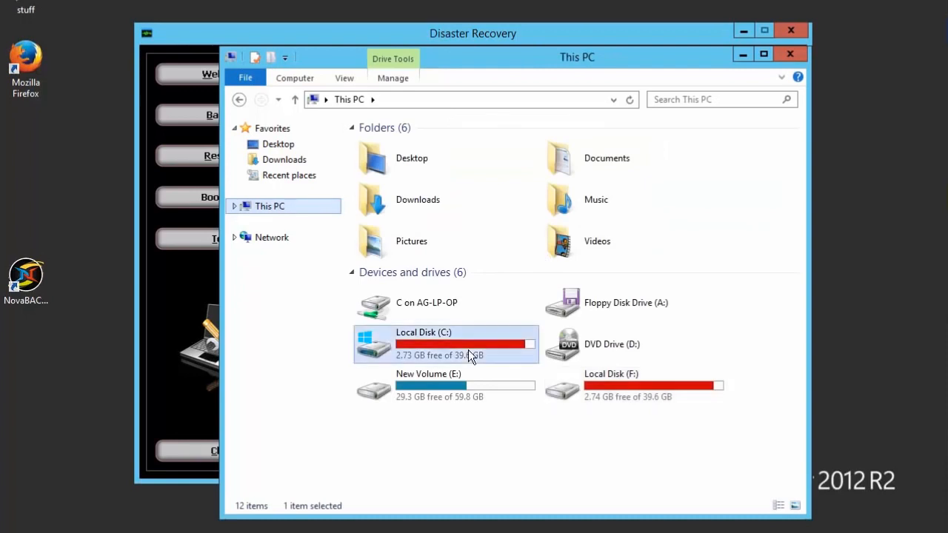
double_click(468, 349)
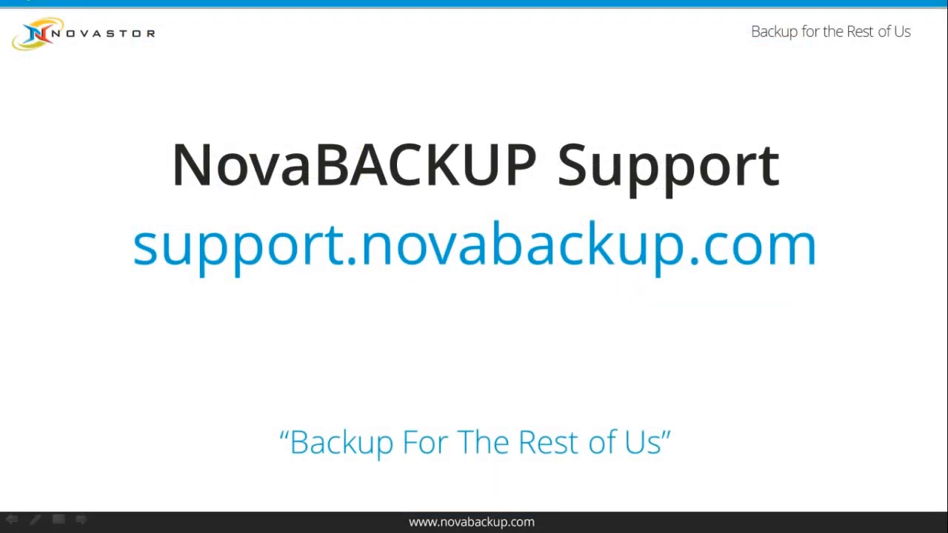